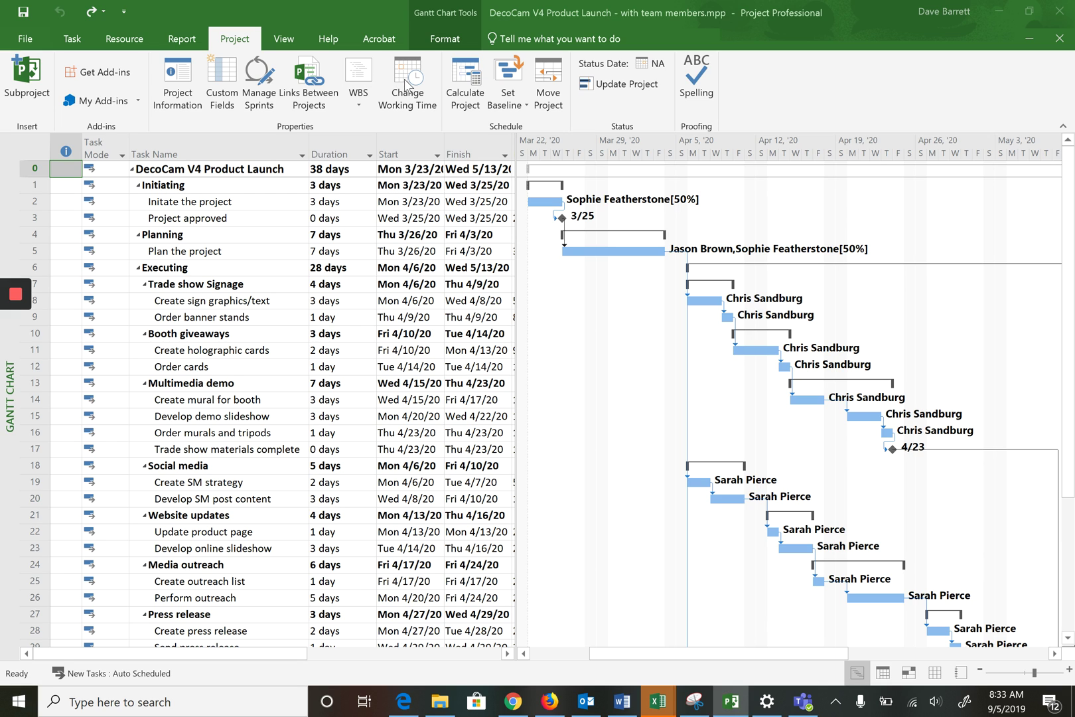
- Open the working-time settings and keep Standard (Project Calendar) as the selected calendar
left_click(404, 79)
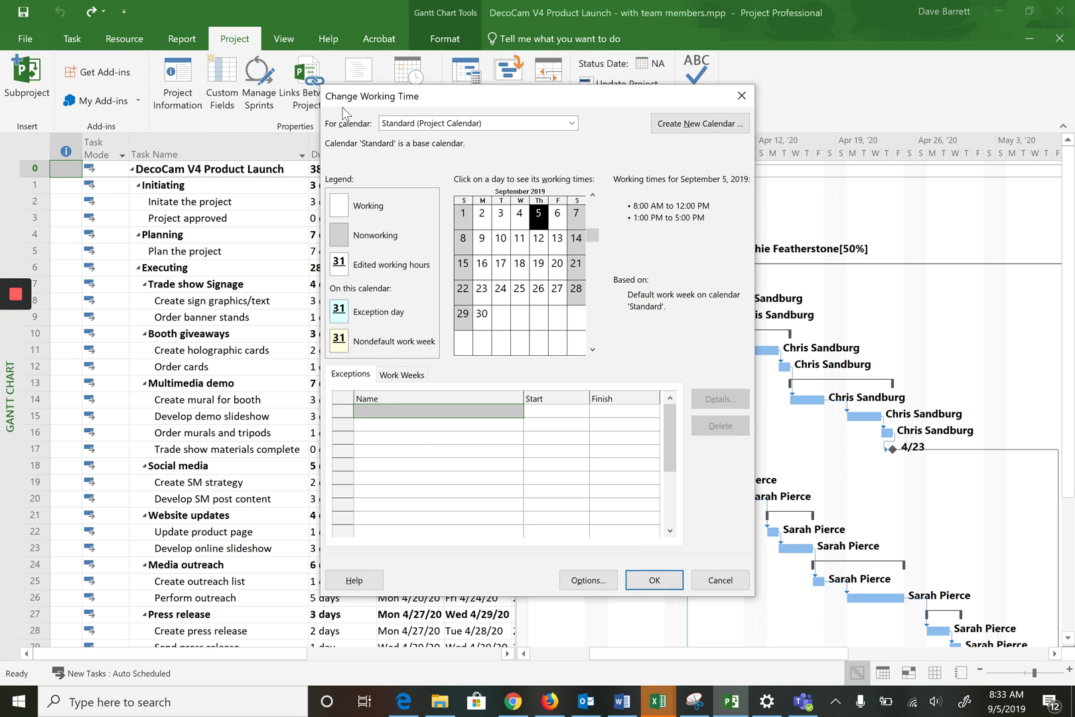
left_click(572, 123)
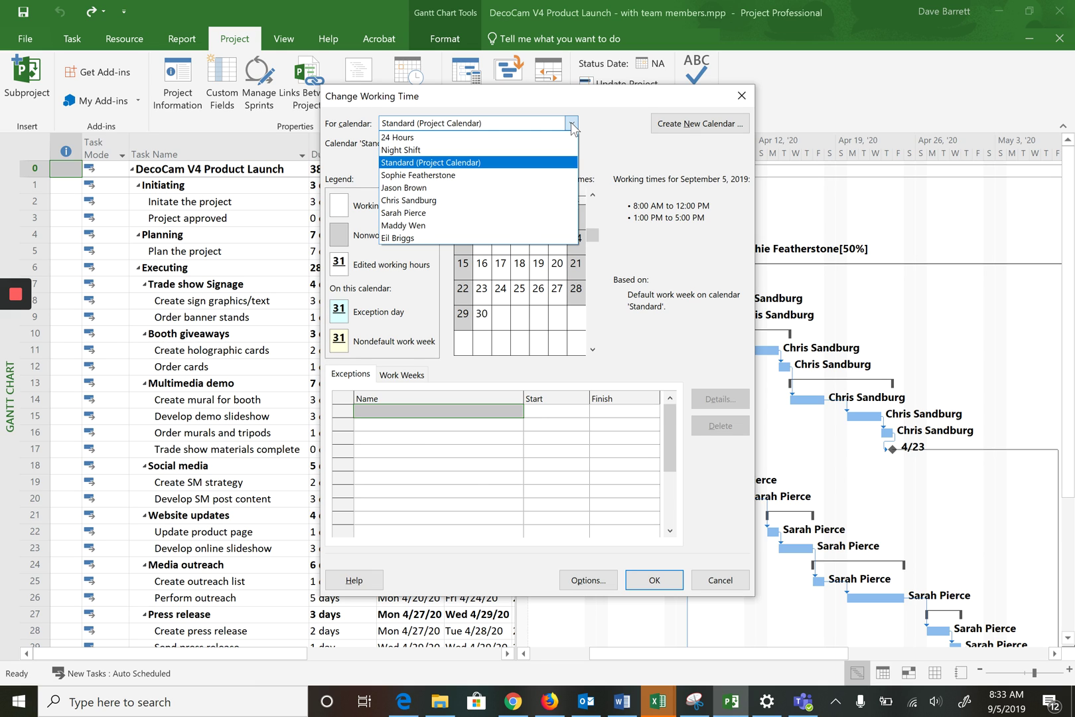
left_click(531, 92)
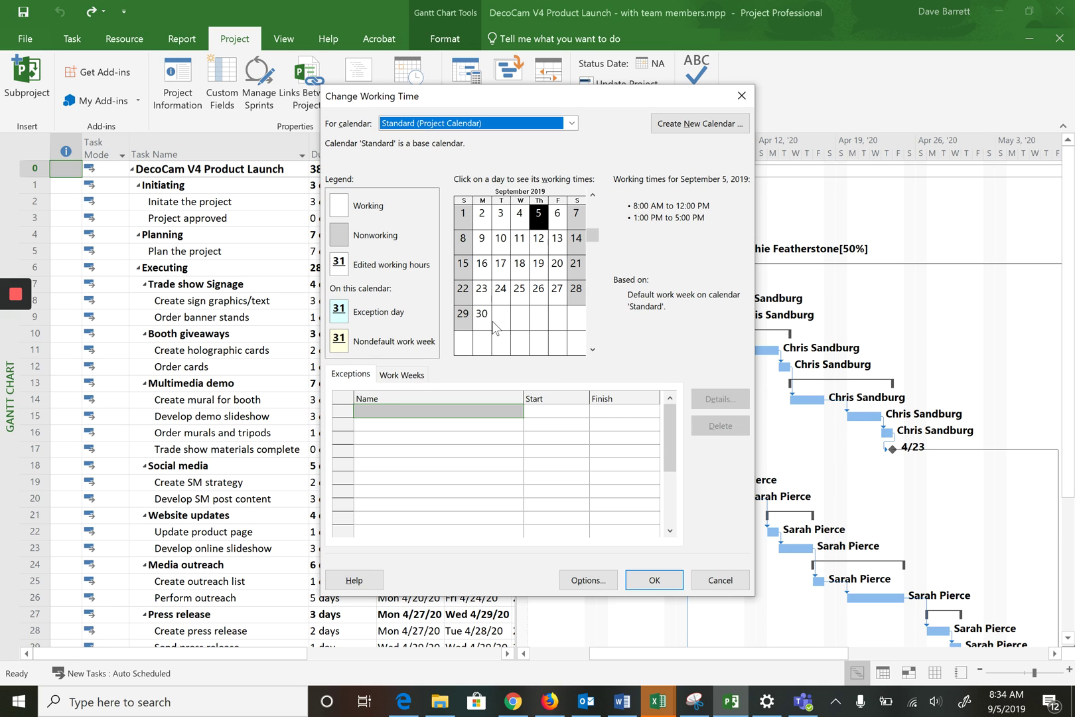
- In the [Default] work week details, select Saturday and switch it to specific working times
left_click(401, 375)
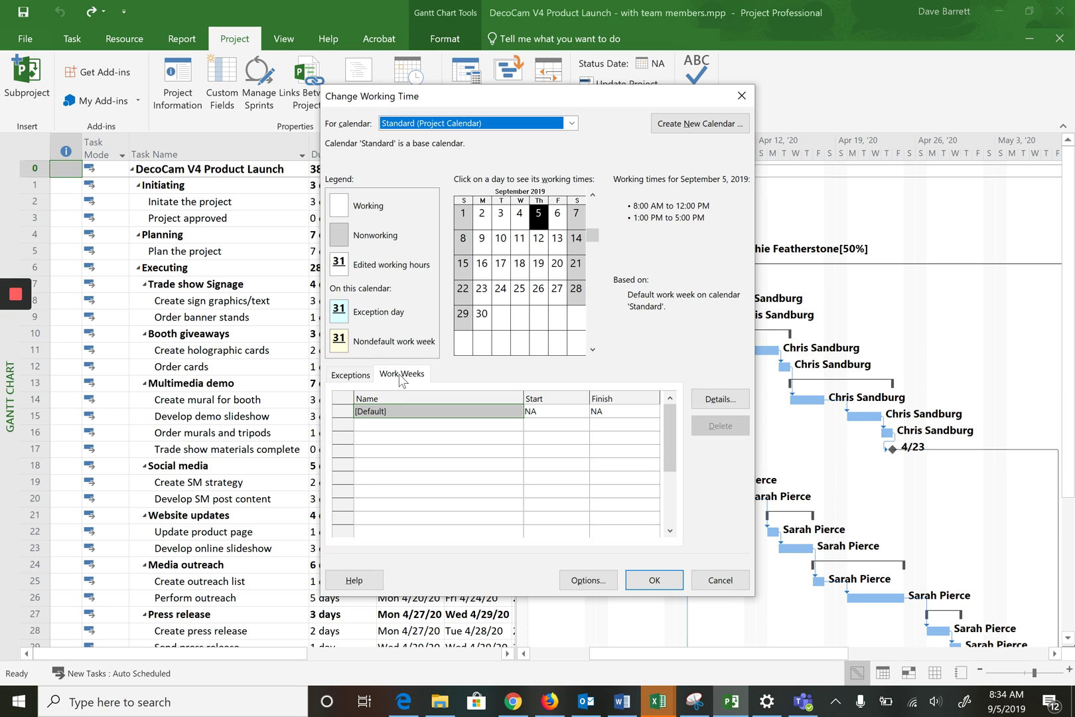
left_click(406, 412)
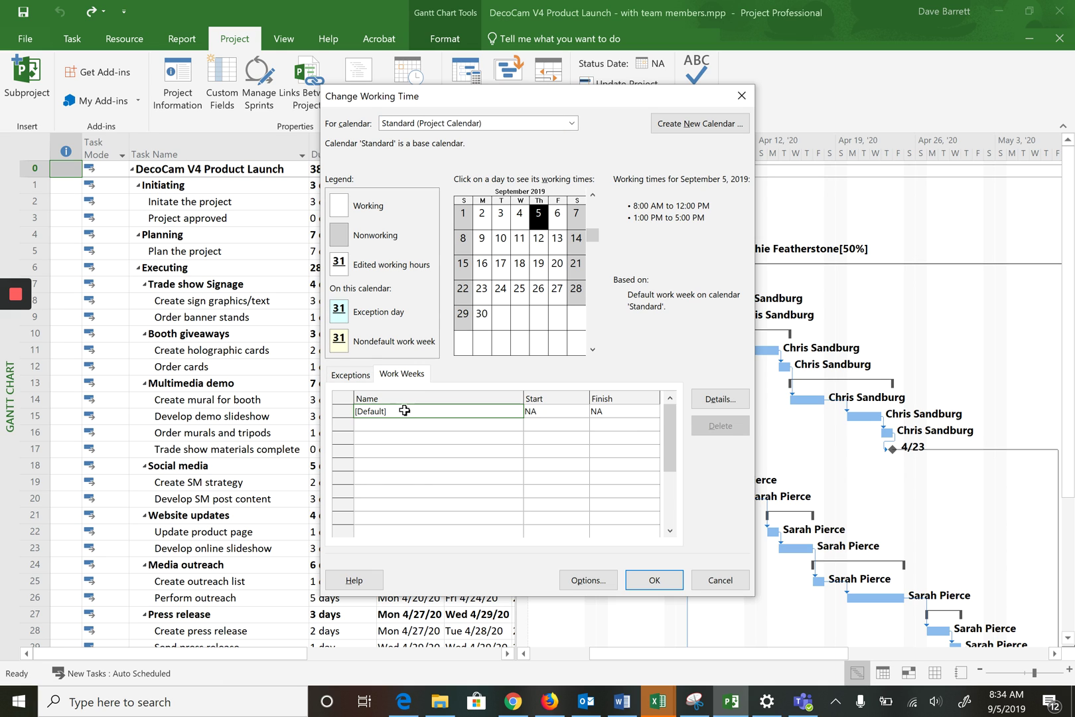
left_click(720, 399)
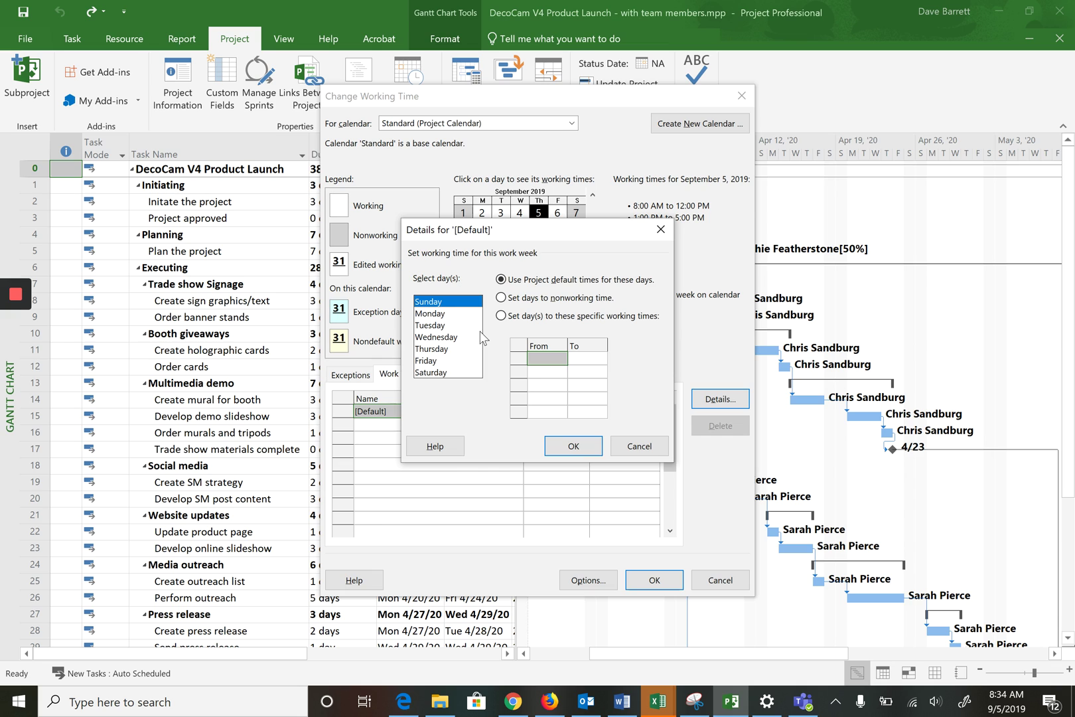
left_click(435, 373)
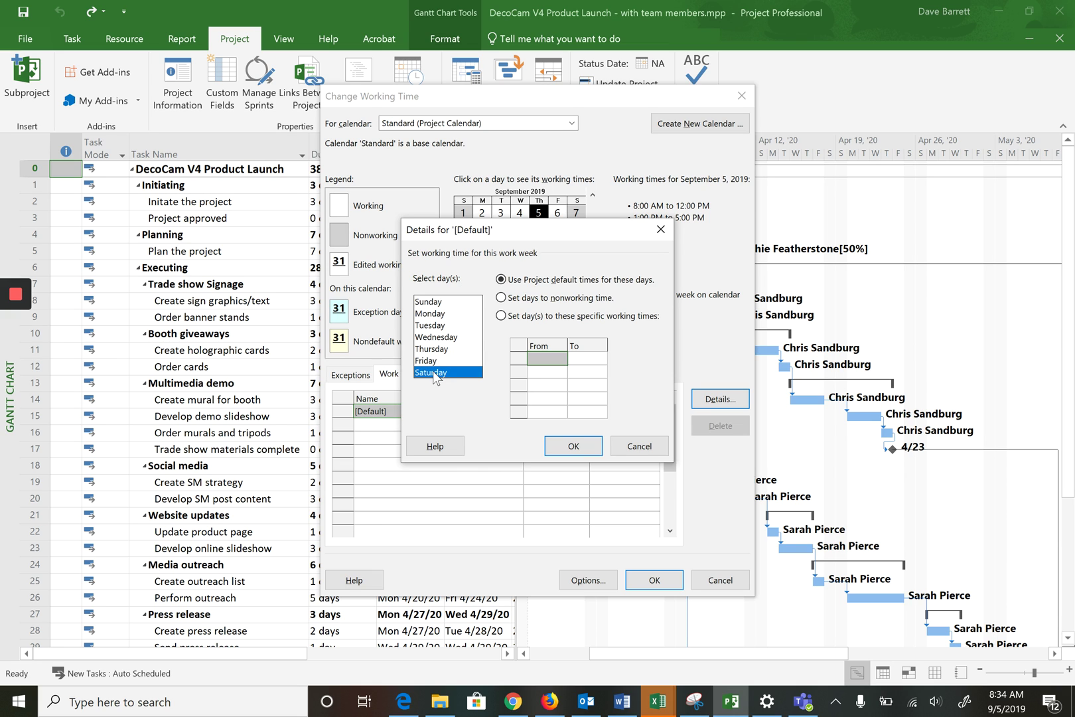
left_click(501, 316)
- Enter Saturday hours of 8:00 AM–12:00 PM and 1:00 PM–5:00 PM, then confirm
left_click(550, 362)
type("8:00 am")
key("Escape")
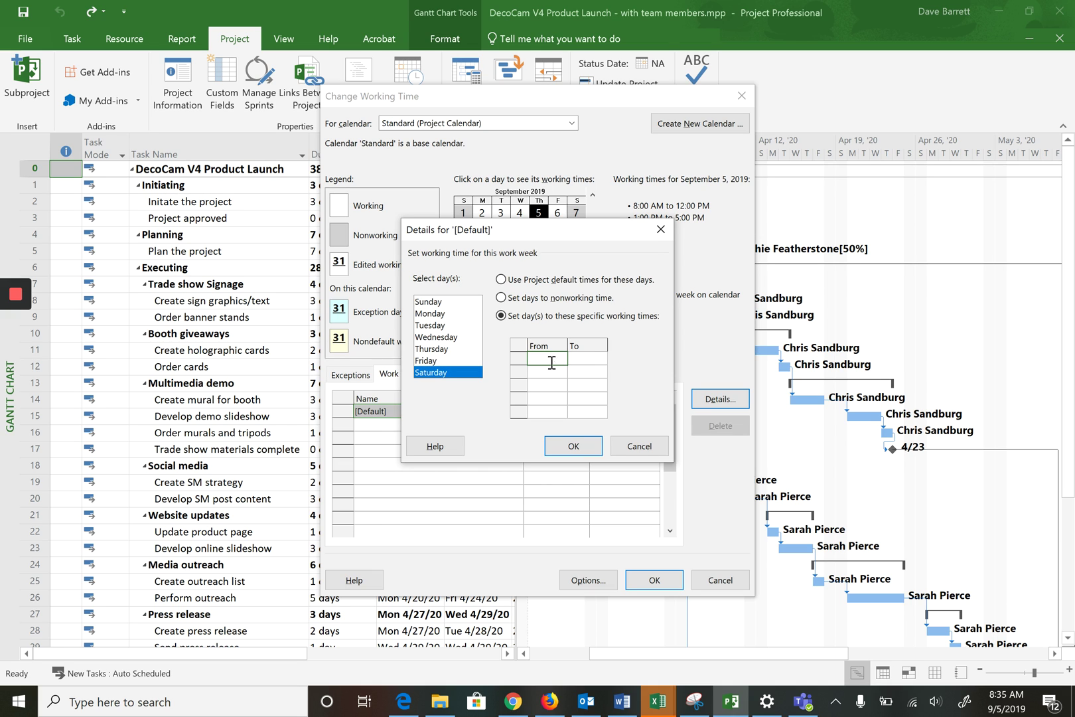
left_click(584, 359)
type("12:00 pm")
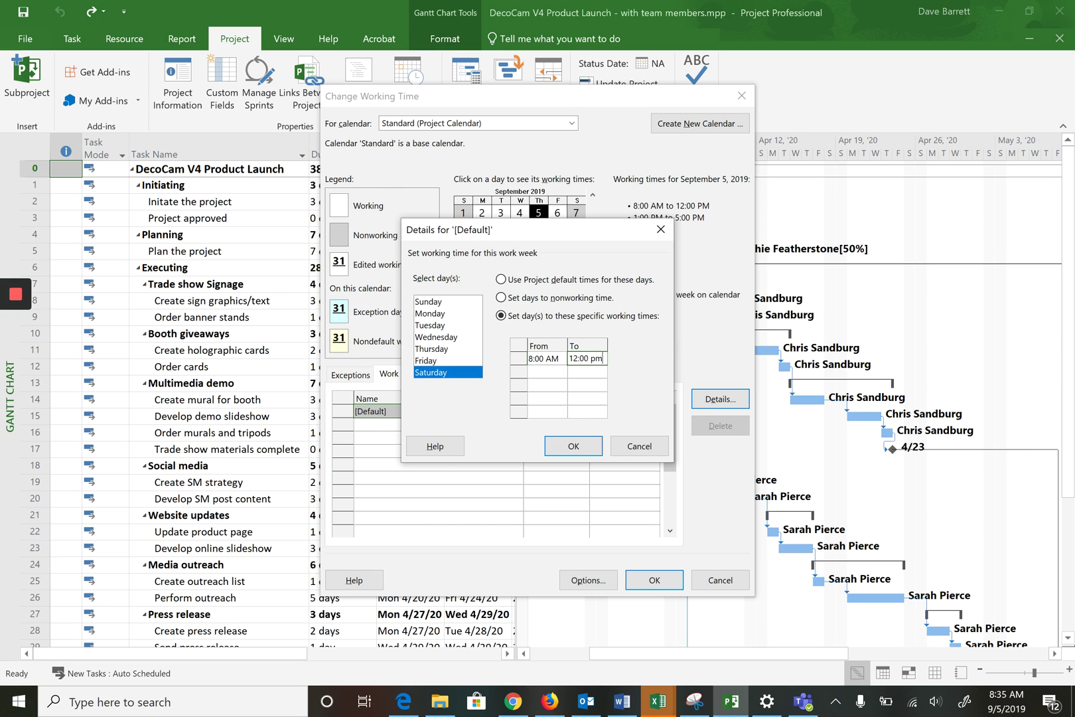
left_click(542, 376)
type("1:00 pm")
key("Return")
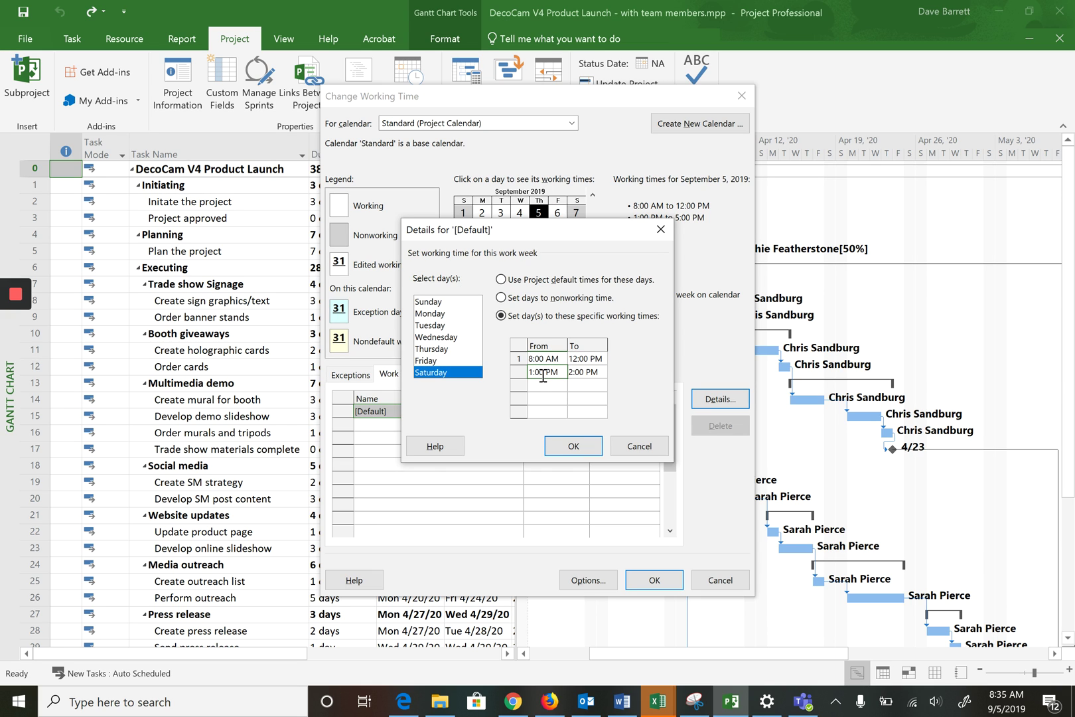
left_click(581, 374)
type("5:00 pm")
key("Return")
left_click(574, 446)
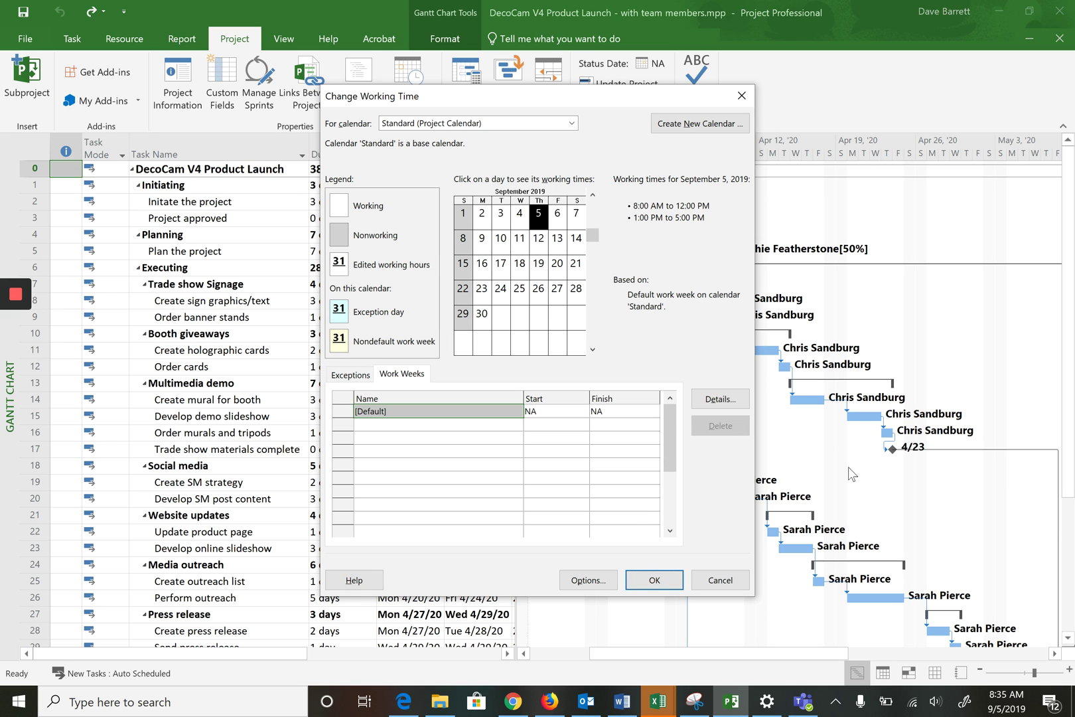
- Apply the Saturday change to the Gantt chart, then undo it so the project ends Wed 5/13/20
left_click(652, 578)
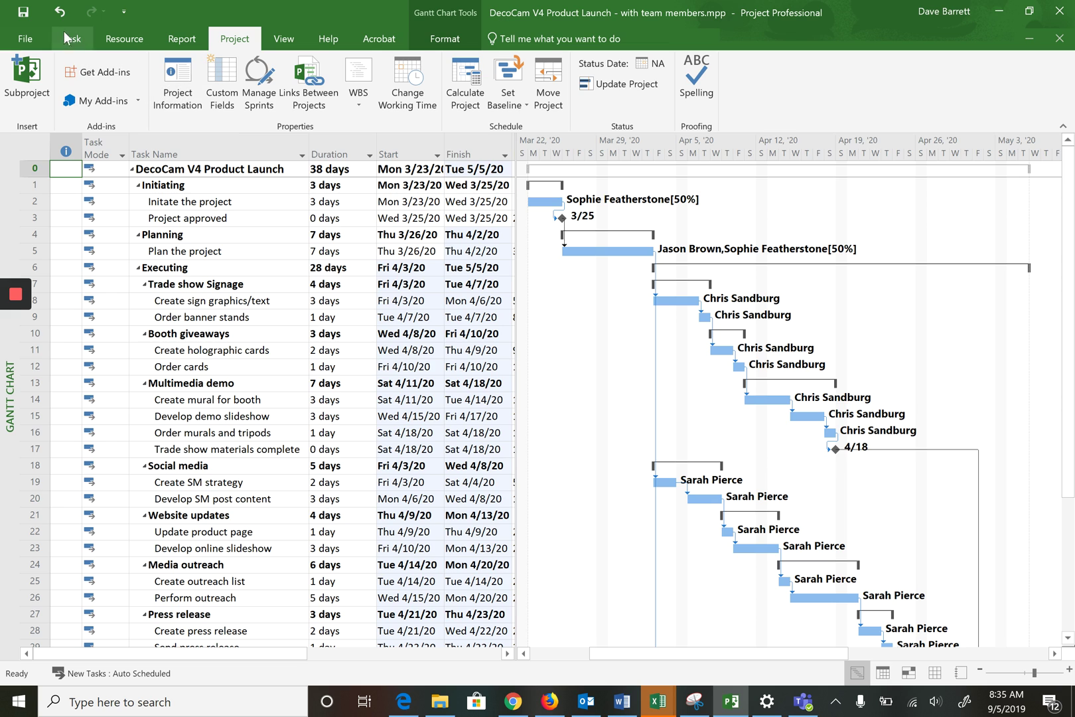
left_click(58, 12)
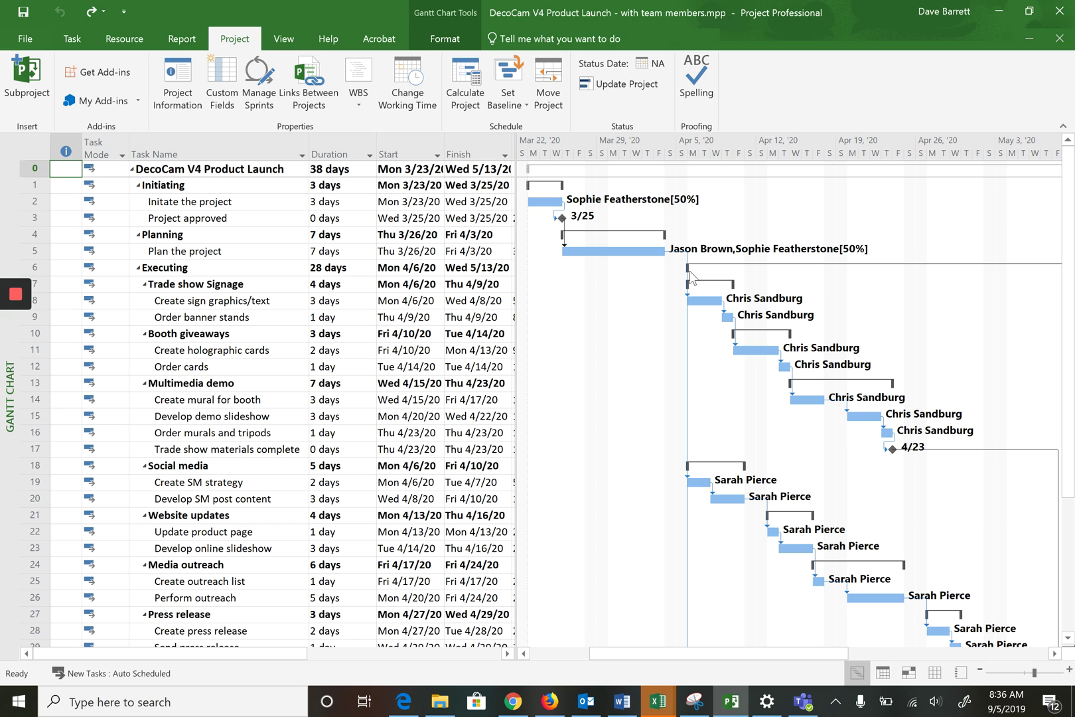
- Go to April 6, 2020 in the Standard calendar and add a 'Stat holiday' exception there
left_click(410, 84)
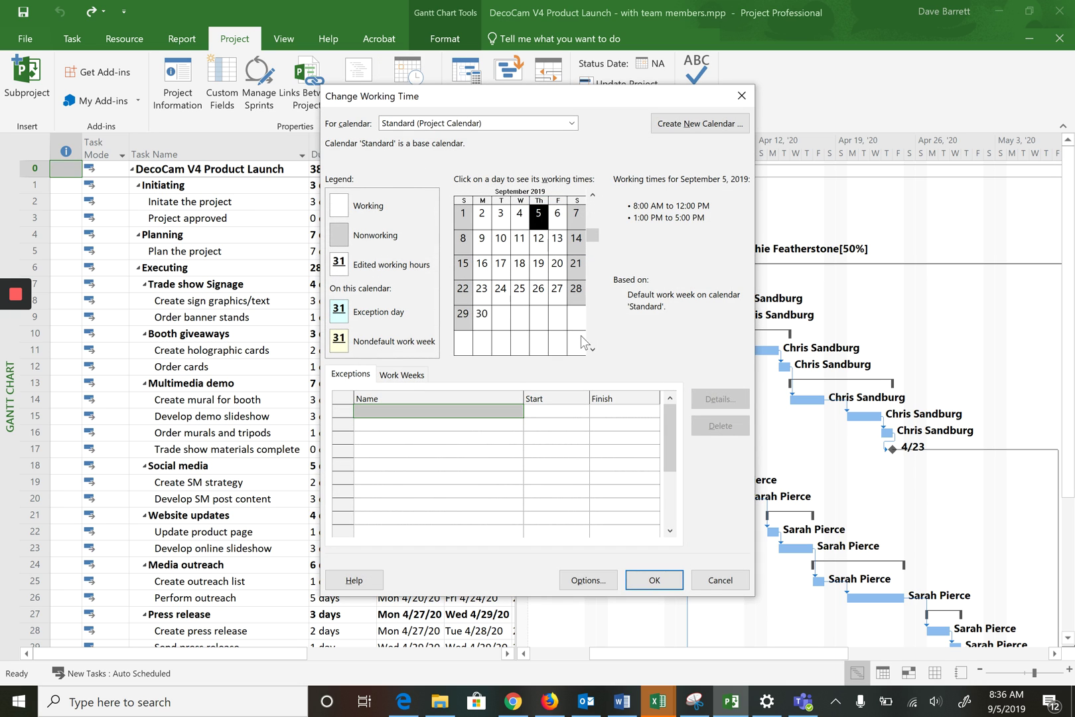
left_click(592, 349)
left_click(592, 349)
left_click(592, 349)
left_click(593, 349)
left_click(593, 349)
left_click(592, 349)
left_click(593, 349)
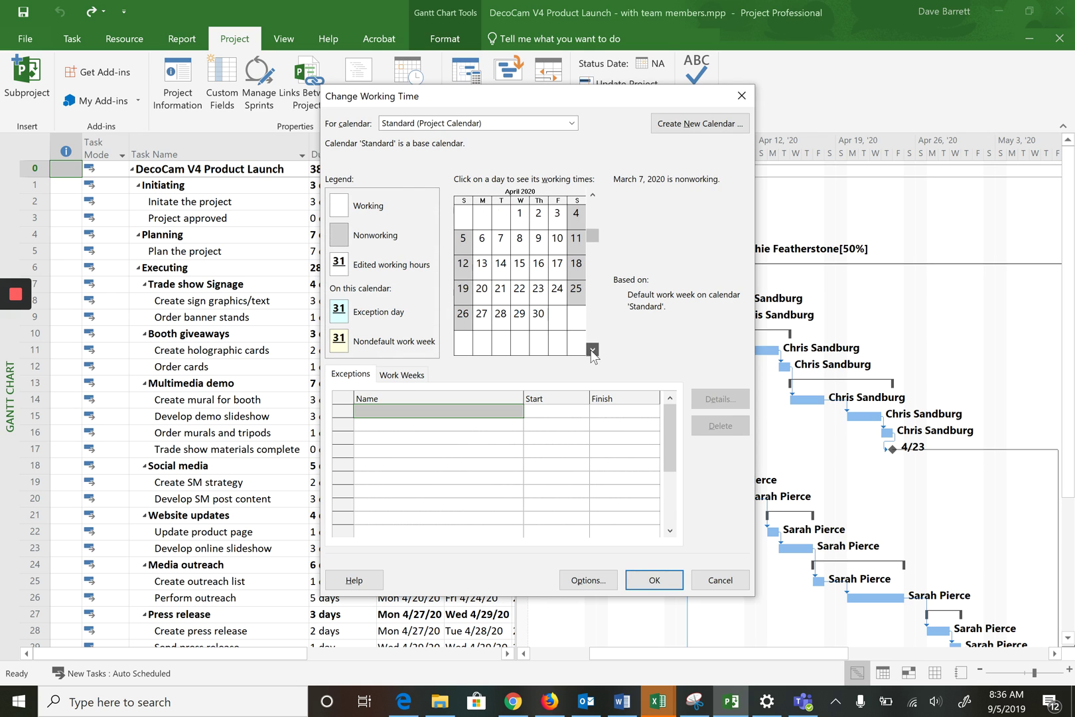
left_click(483, 243)
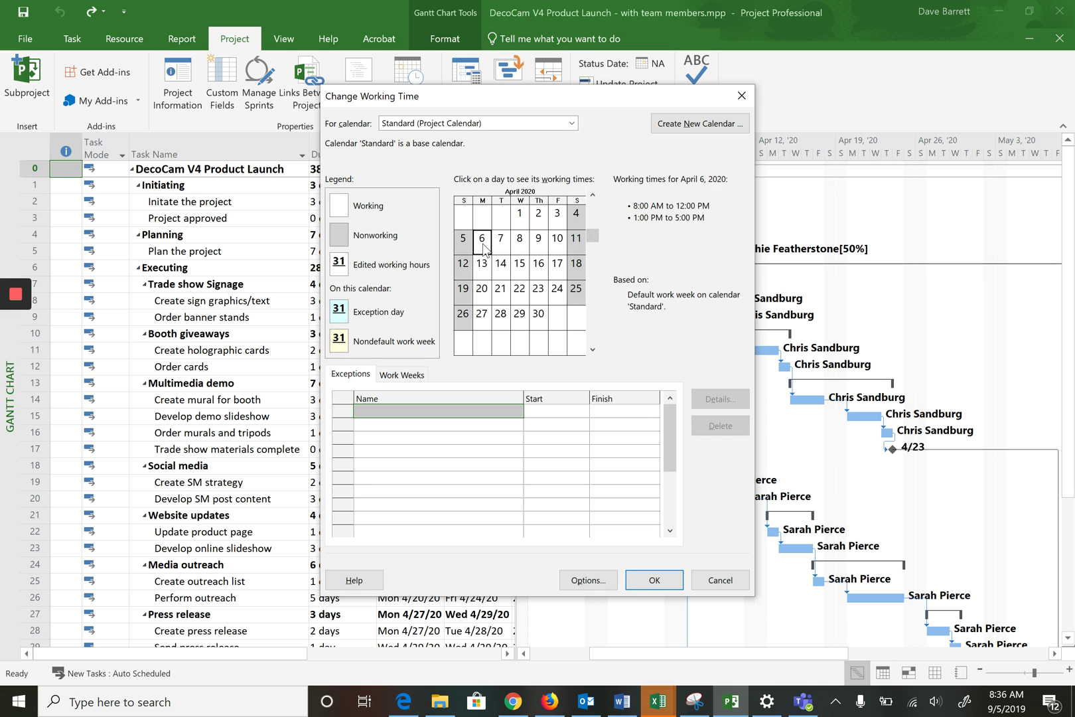
left_click(449, 416)
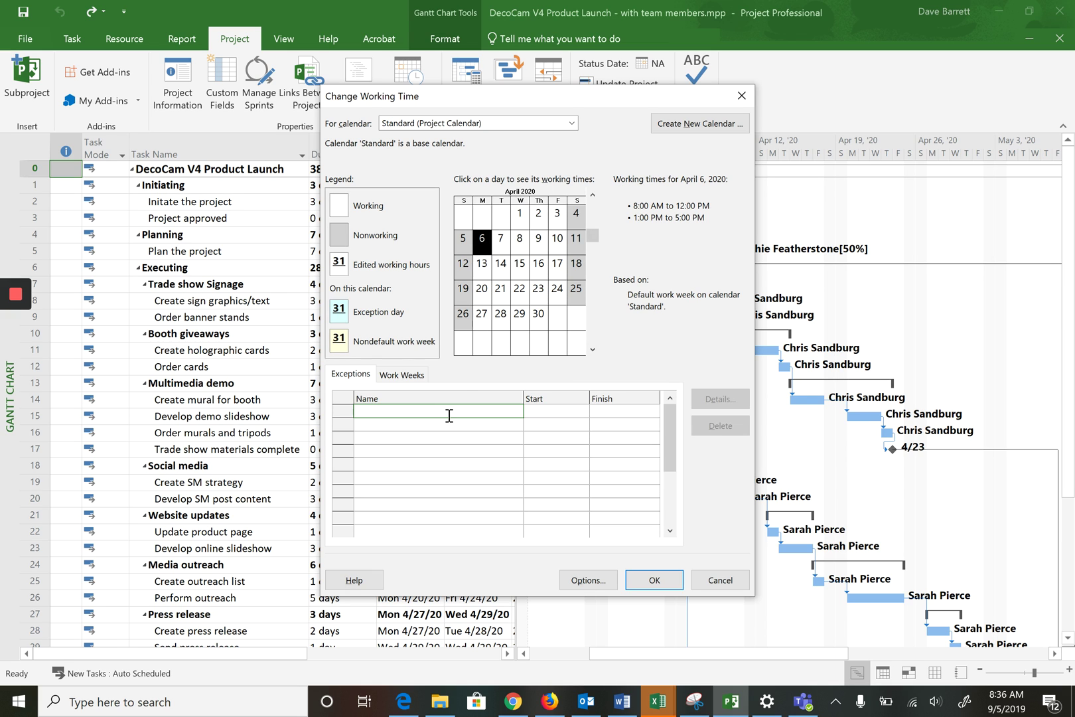
type("Stat holiday")
key("Return")
- Confirm the calendar change so Executing starts Tue 4/7/20 and the finish moves to Thu 5/14/20
left_click(653, 580)
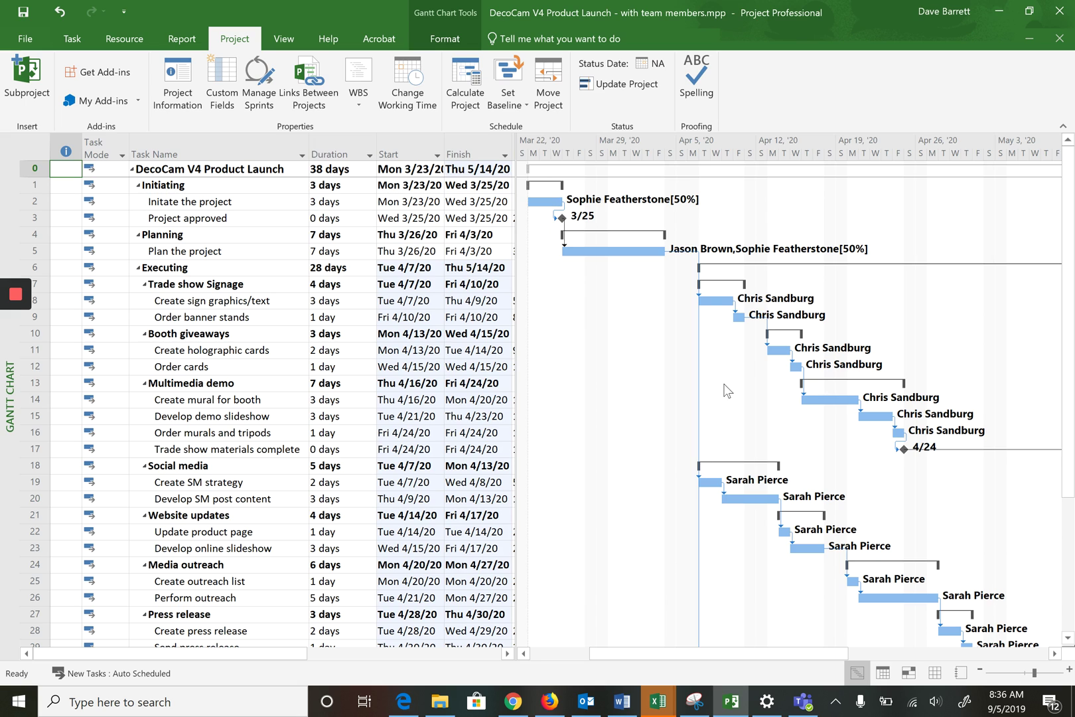